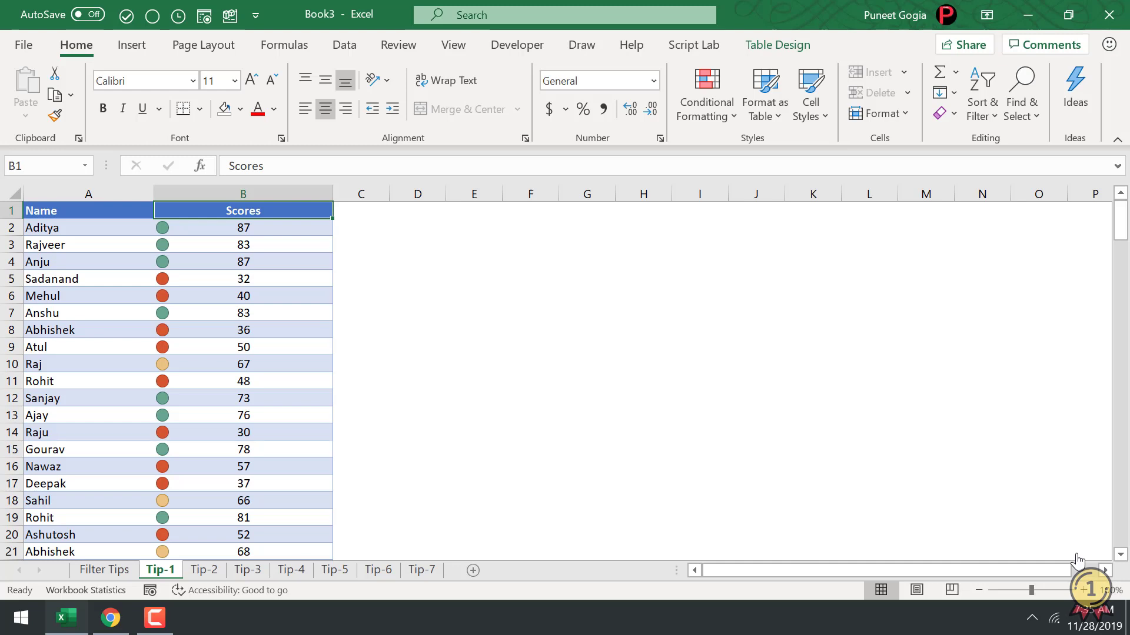
Turn on table filters and filter Scores to the green cell icon
key("ctrl+shift+l")
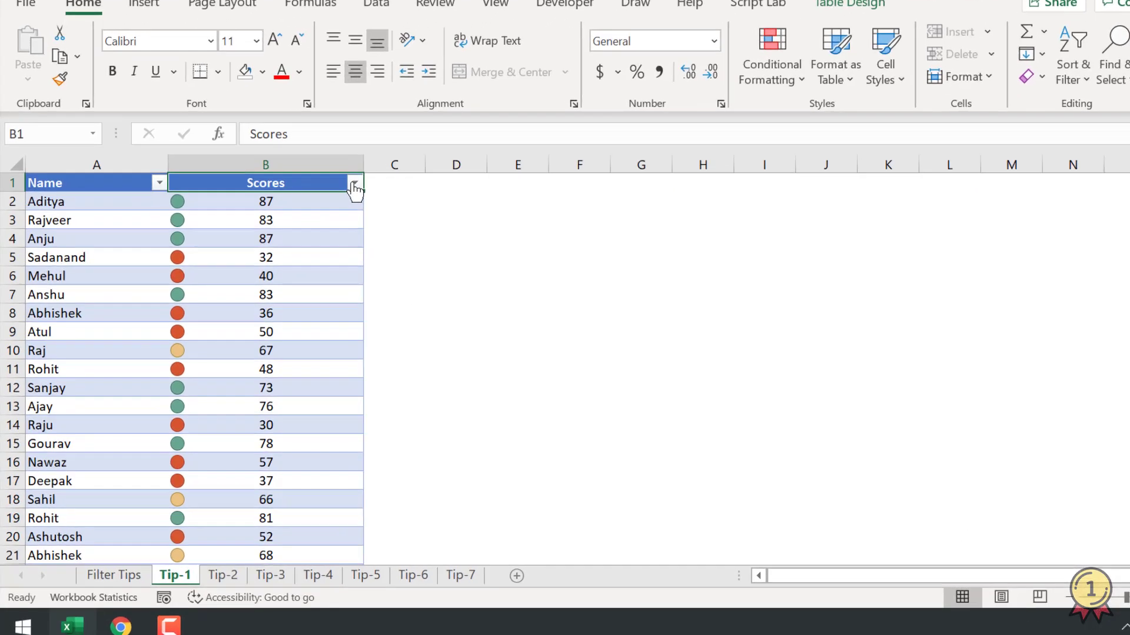
left_click(326, 210)
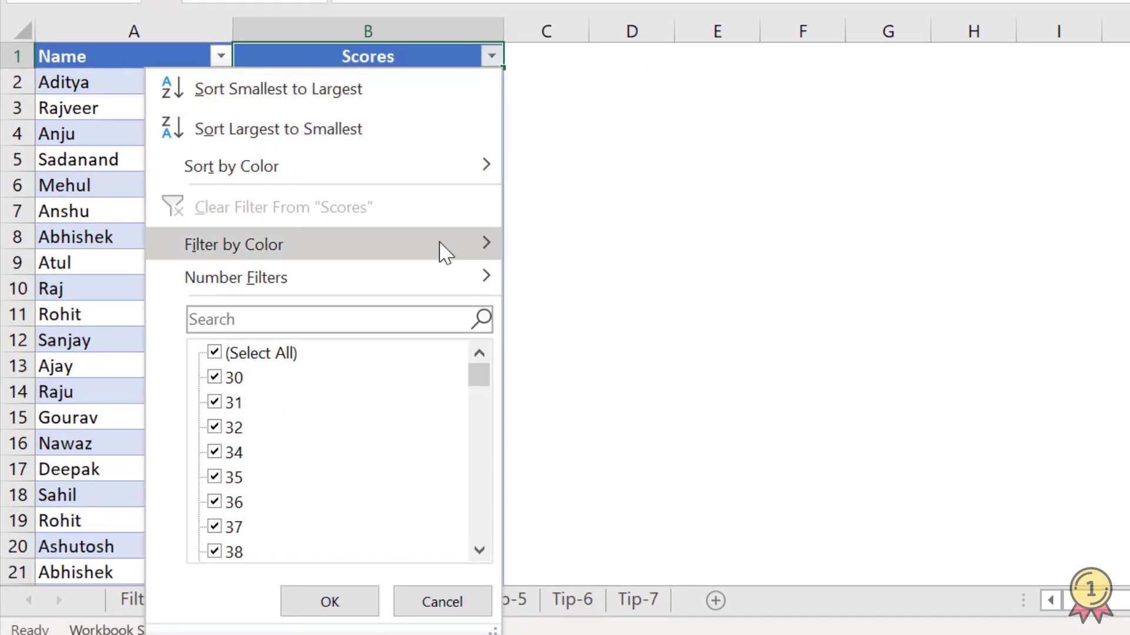
mouse_move(336, 245)
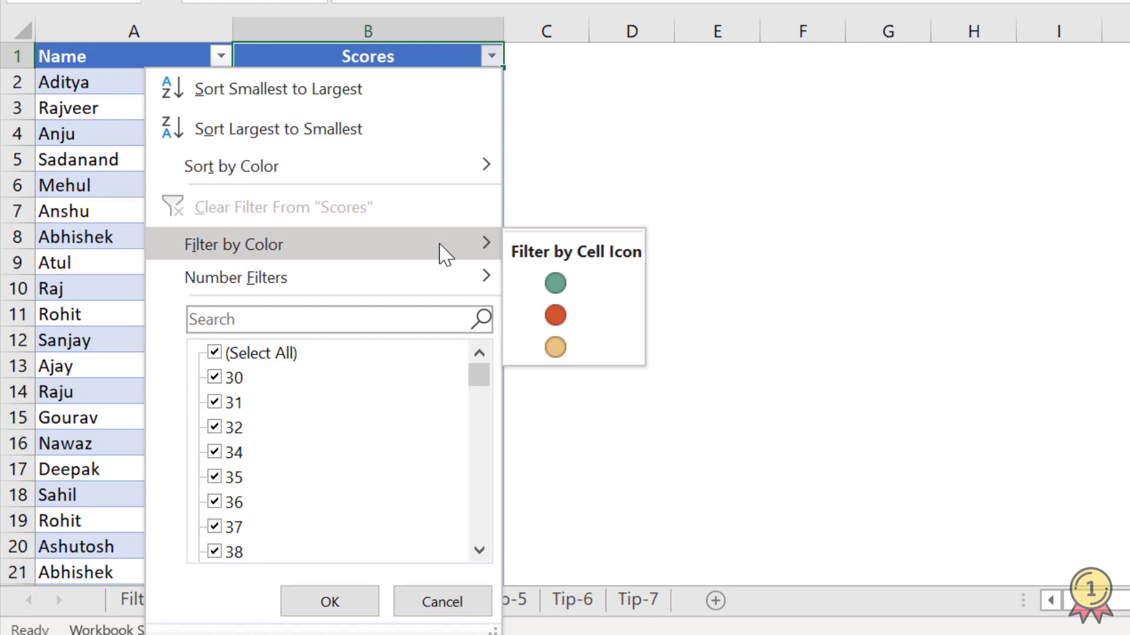
left_click(555, 283)
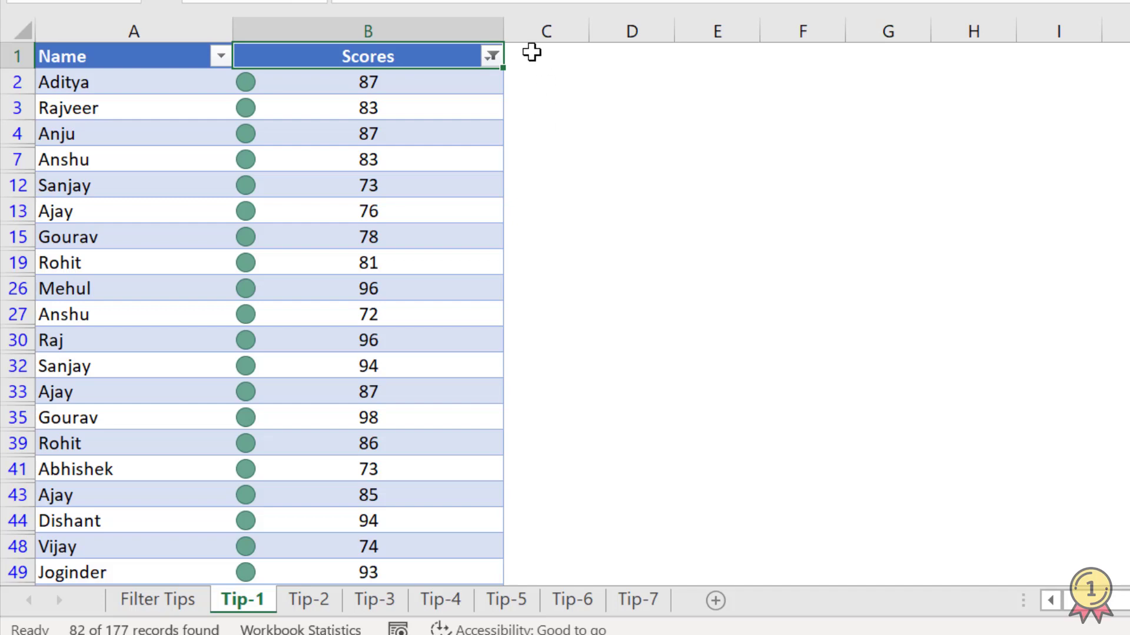
Change the Scores filter to the yellow icon, leaving 19 of 177 rows
left_click(491, 56)
left_click(556, 349)
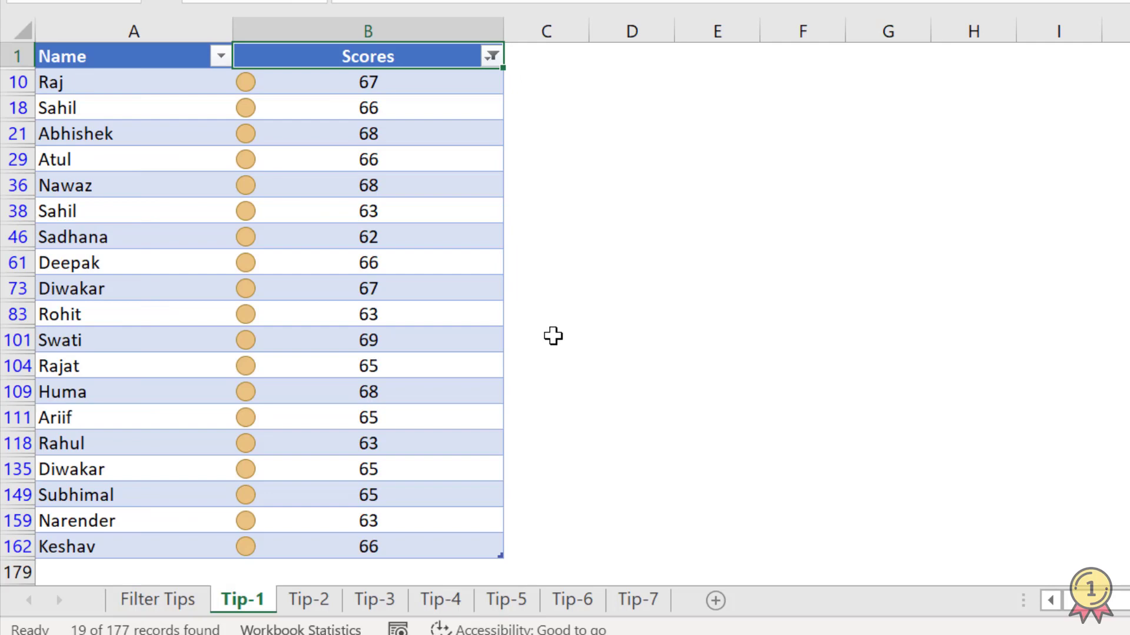
left_click(491, 56)
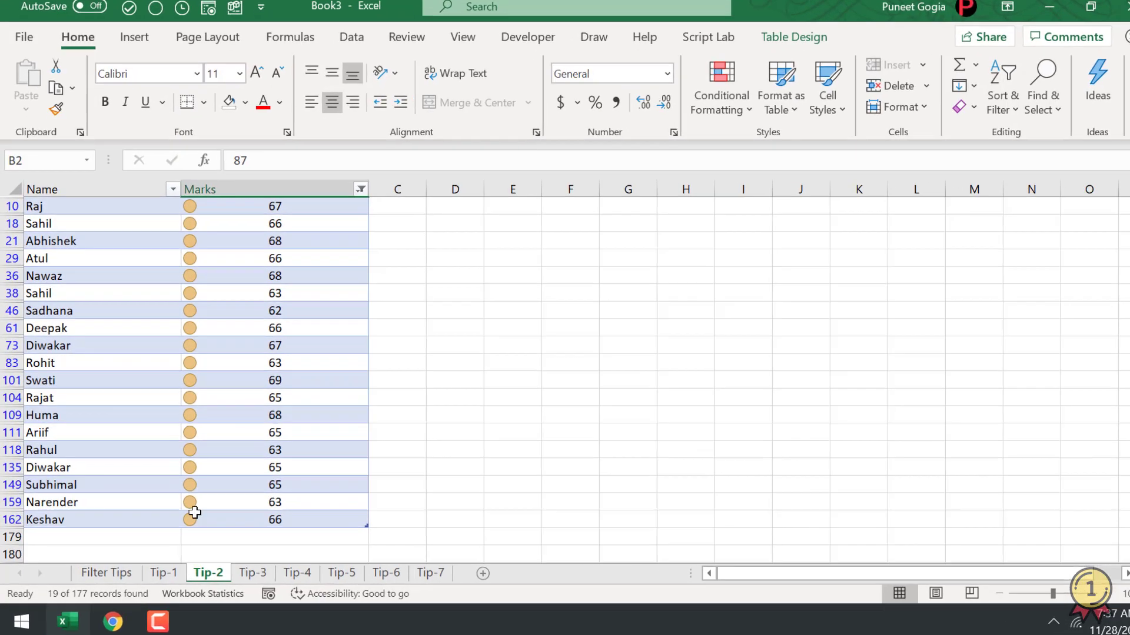
On Tip-2, add a new row in row 179: Puneet with mark 78
left_click(154, 554)
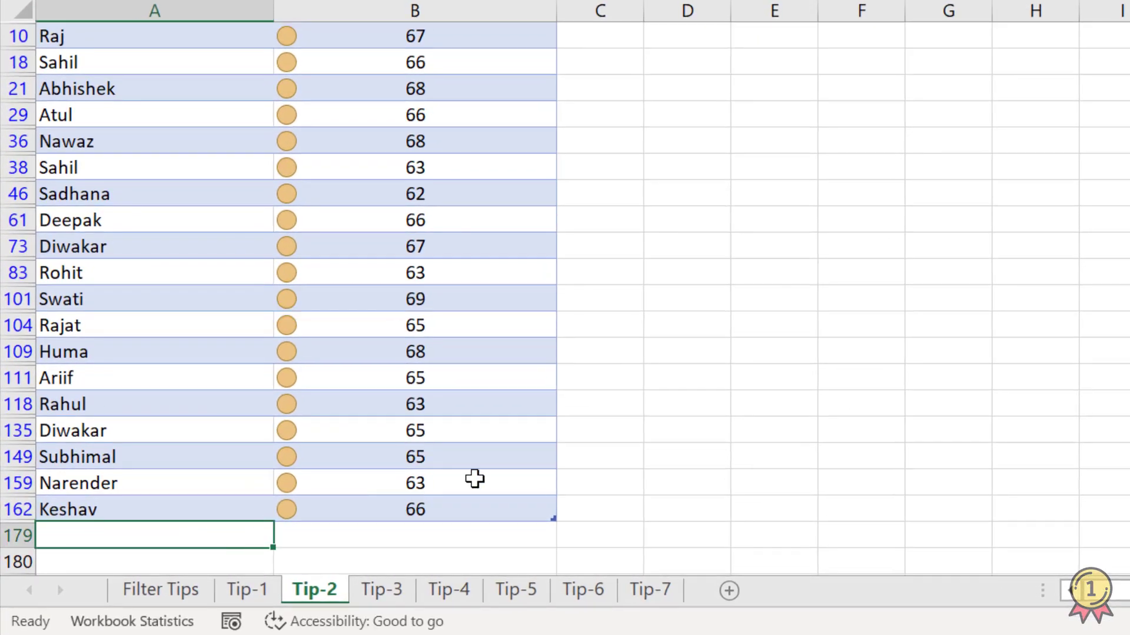
type("Puneet")
key("Tab")
type("78")
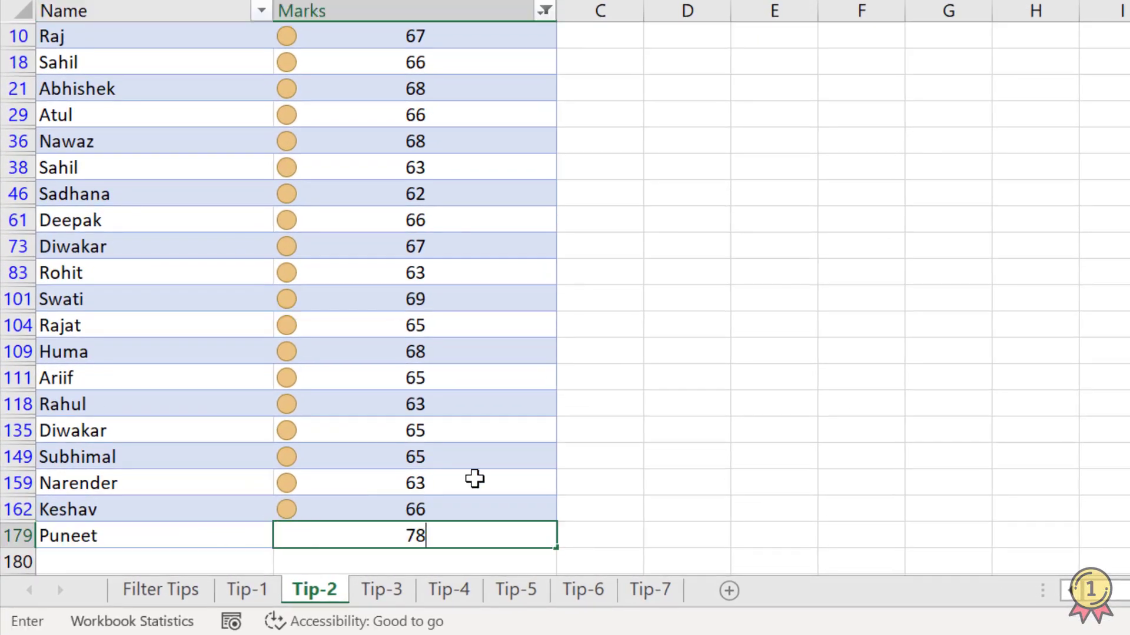
key("Return")
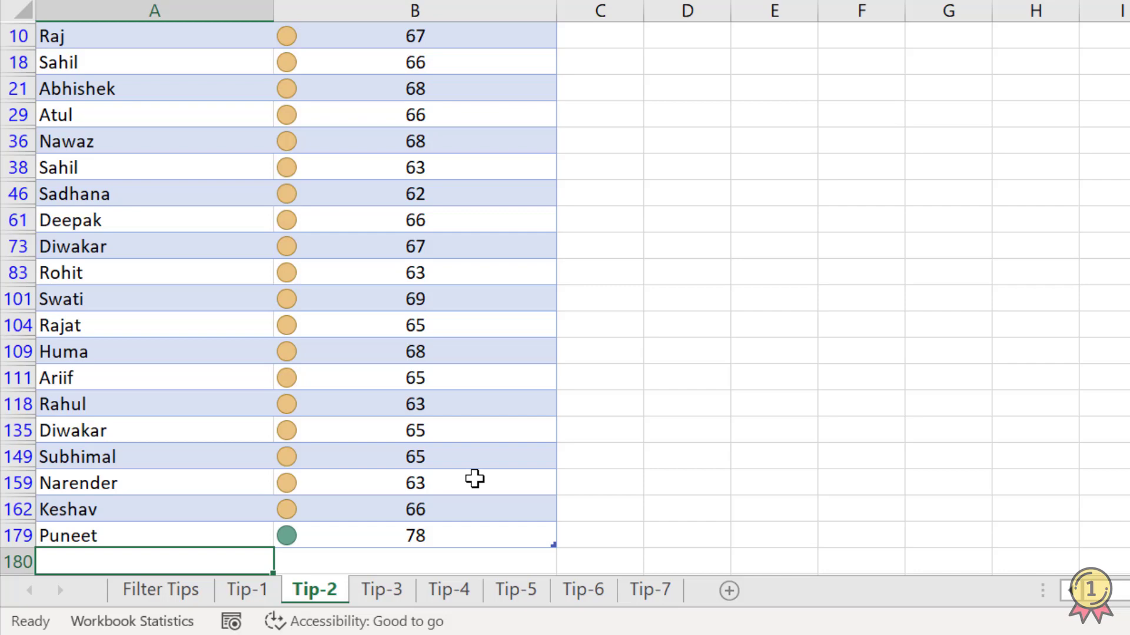
scroll(476, 479, "up", 1)
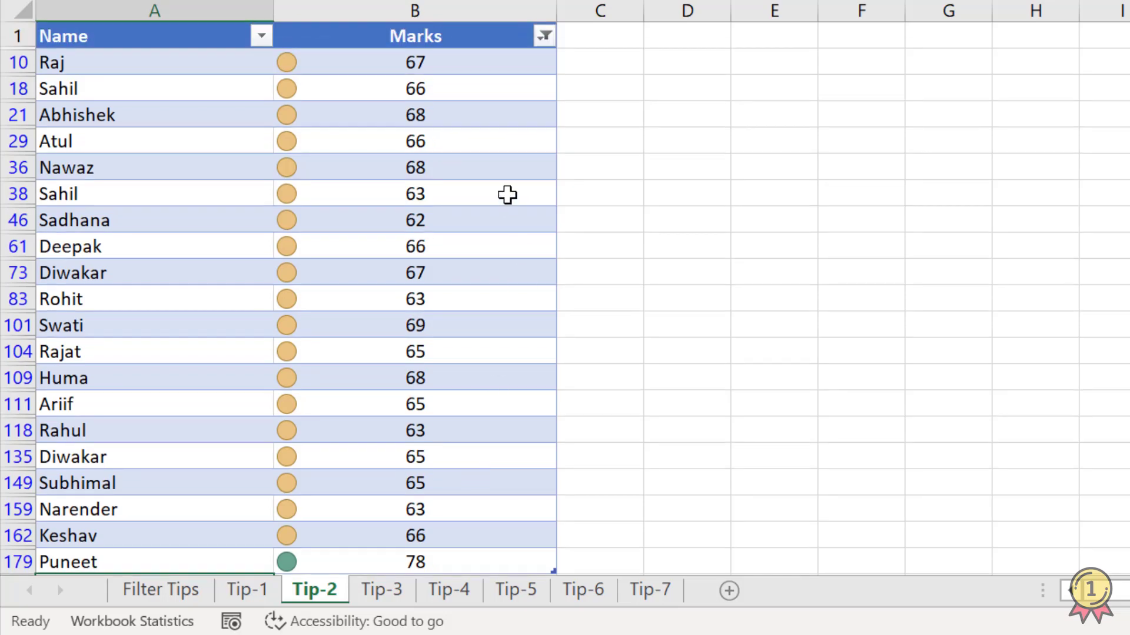
Reapply the Marks filter so only yellow-icon rows show (19 of 178)
left_click(543, 36)
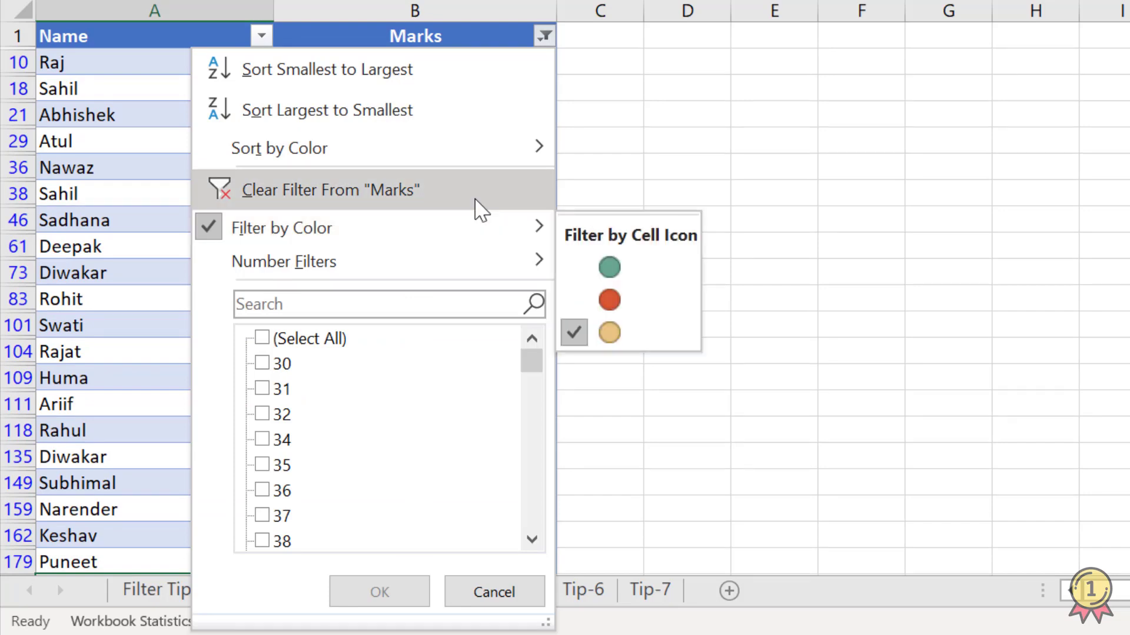
mouse_move(282, 228)
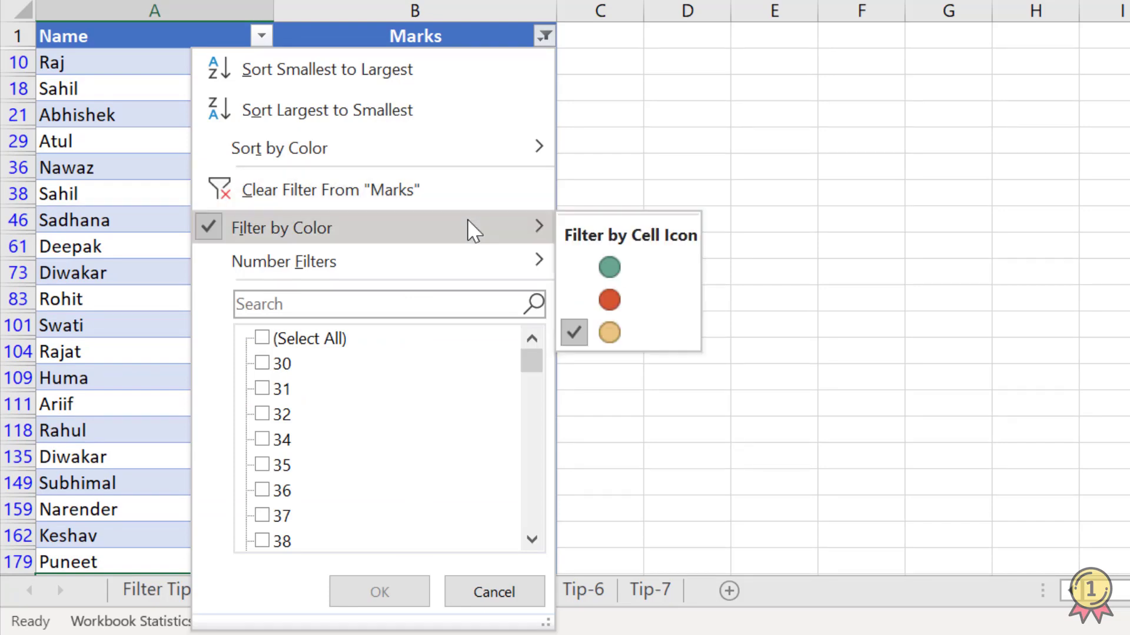
left_click(143, 191)
scroll(353, 177, "down", 1)
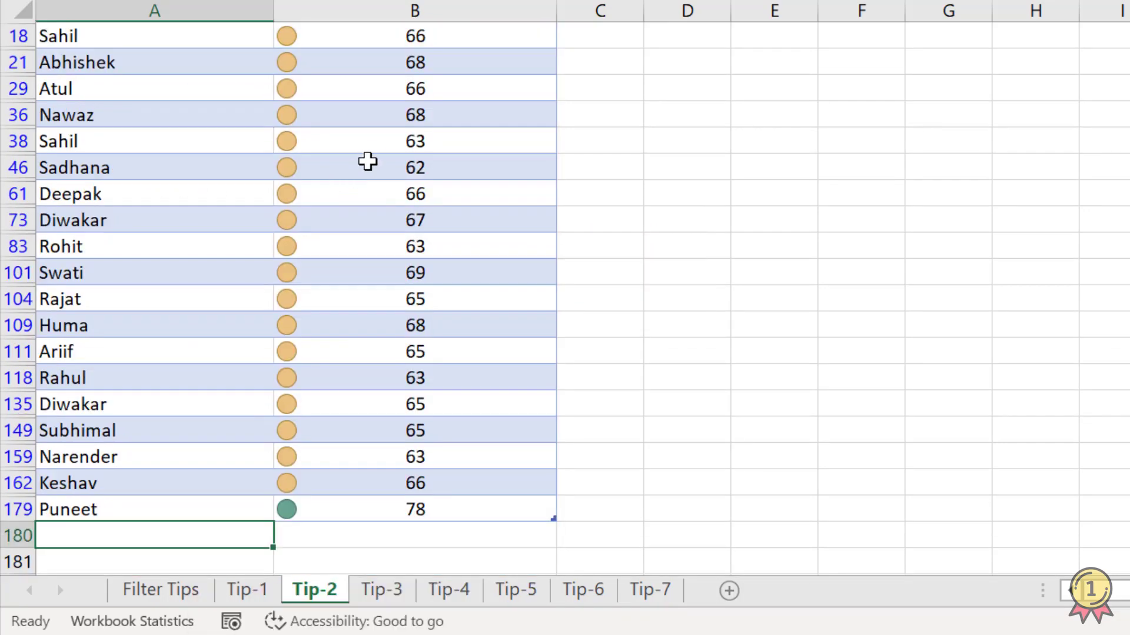
right_click(367, 146)
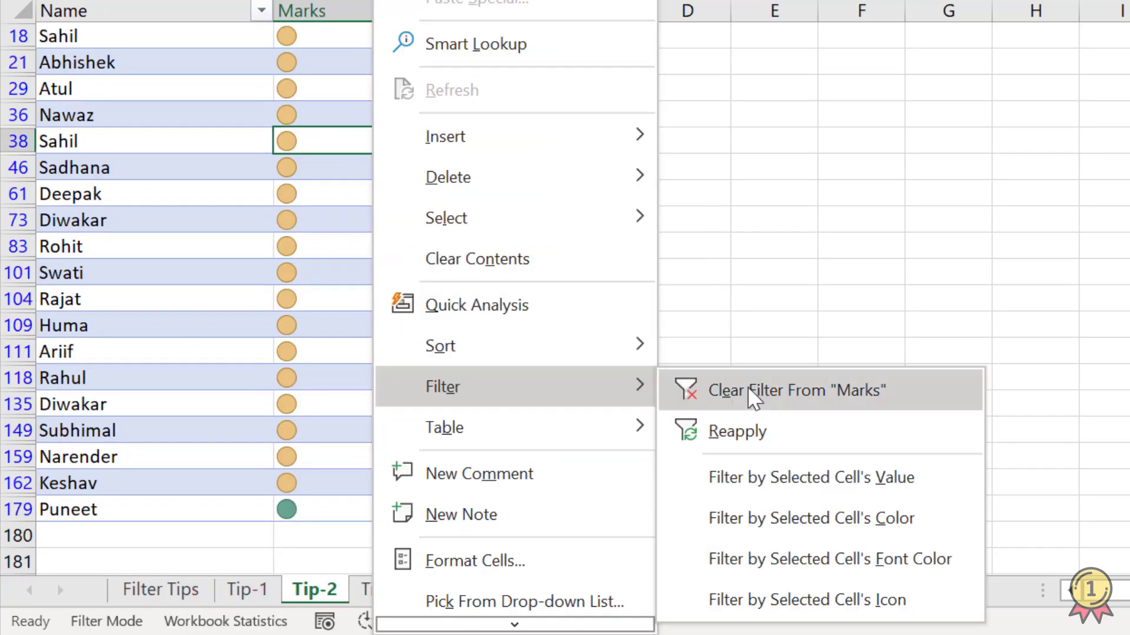
left_click(762, 432)
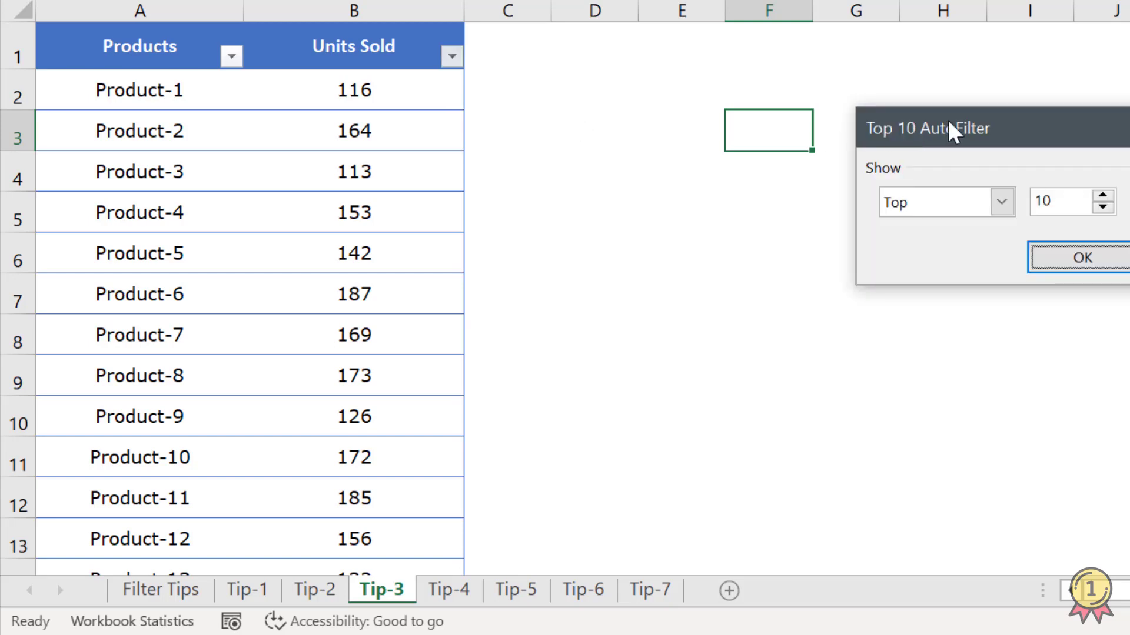
Filter Units Sold to the Top 10 Items, then select the remaining values to check them
left_click_drag(951, 129, 665, 115)
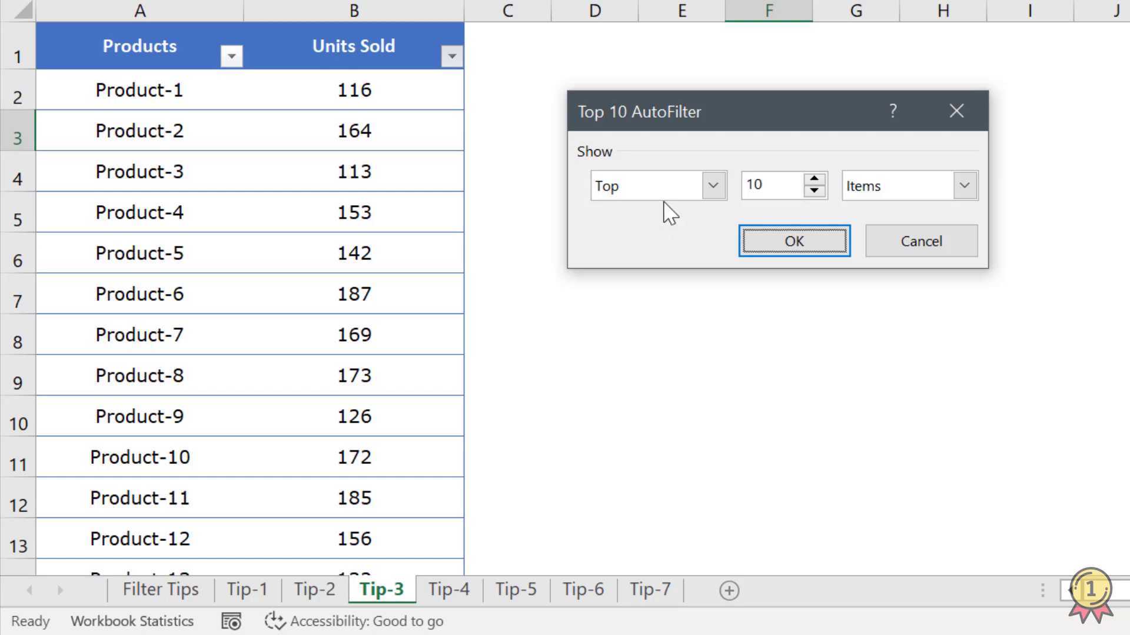
left_click(672, 194)
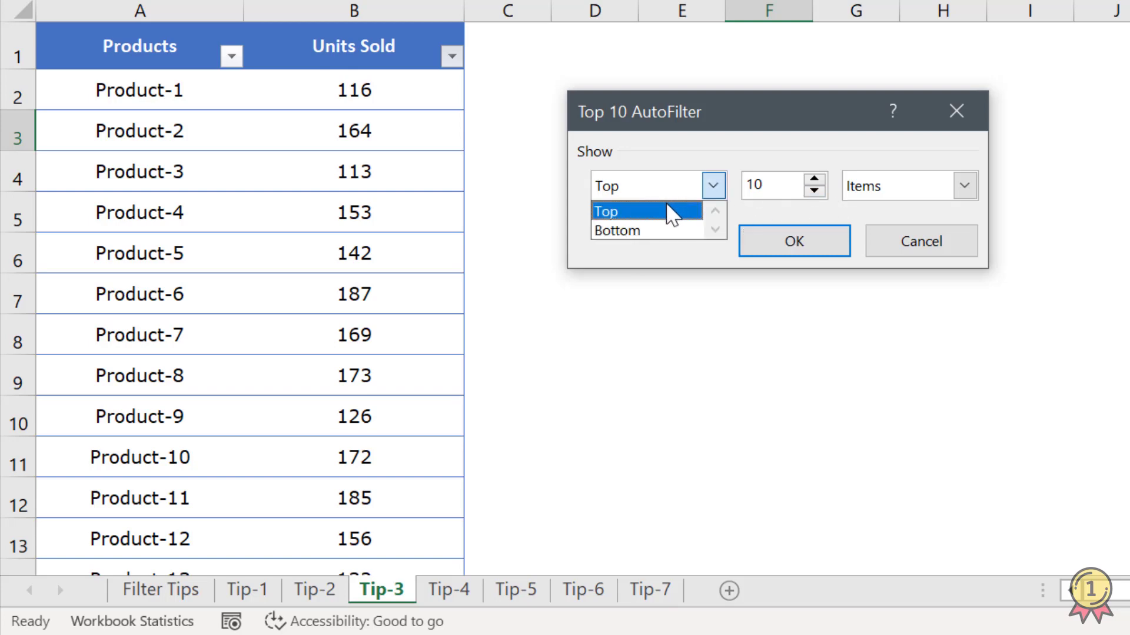
left_click(670, 213)
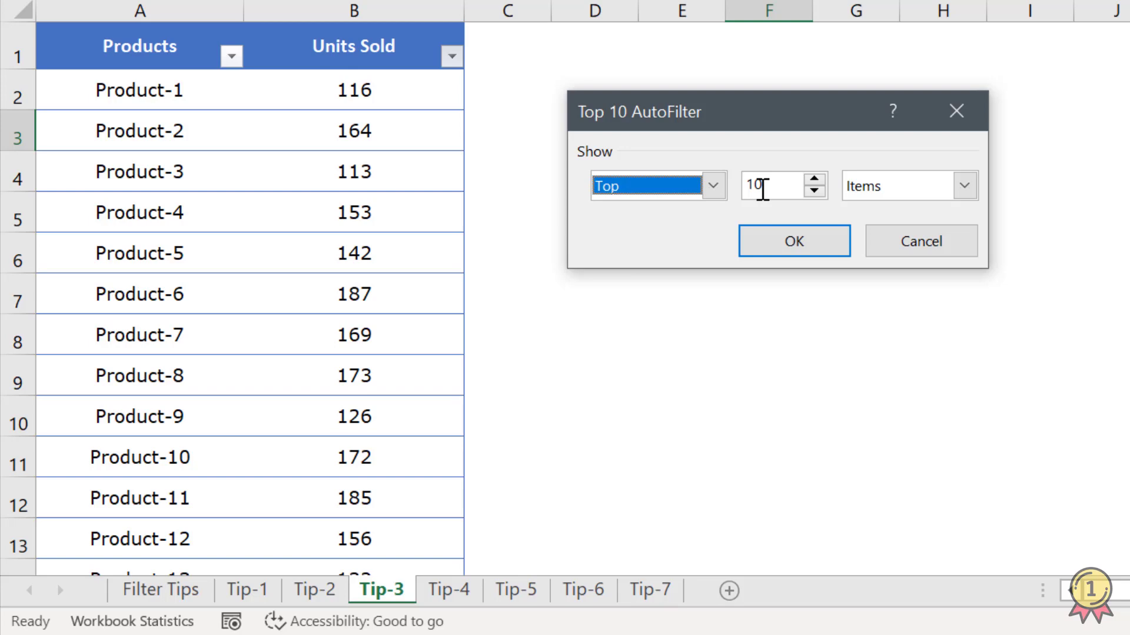
left_click(762, 188)
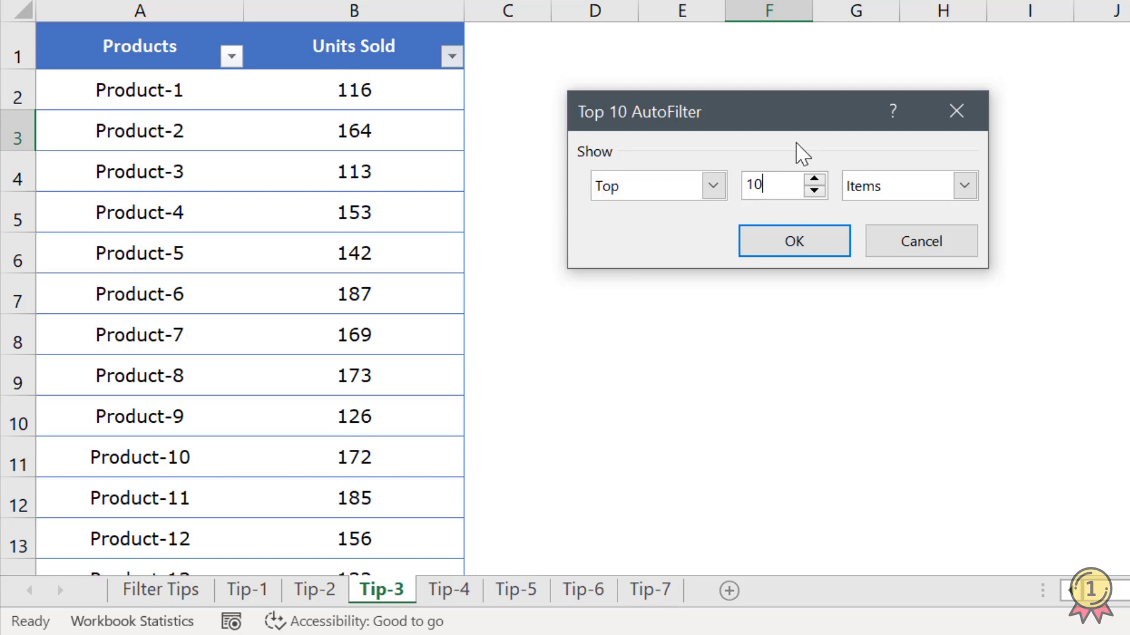
double_click(757, 186)
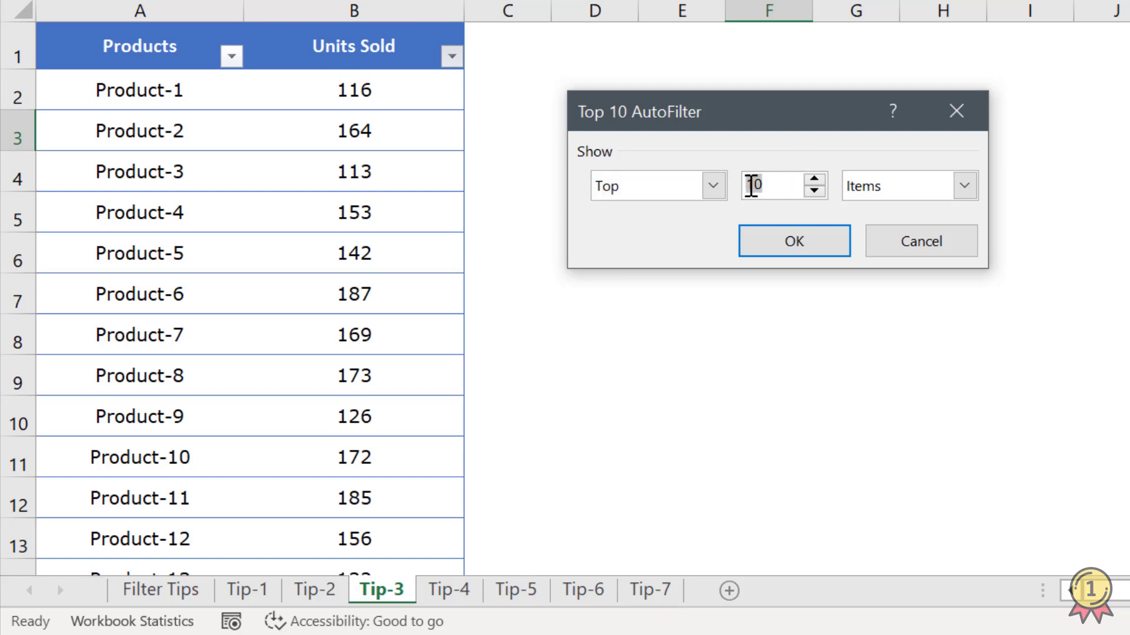
left_click(853, 194)
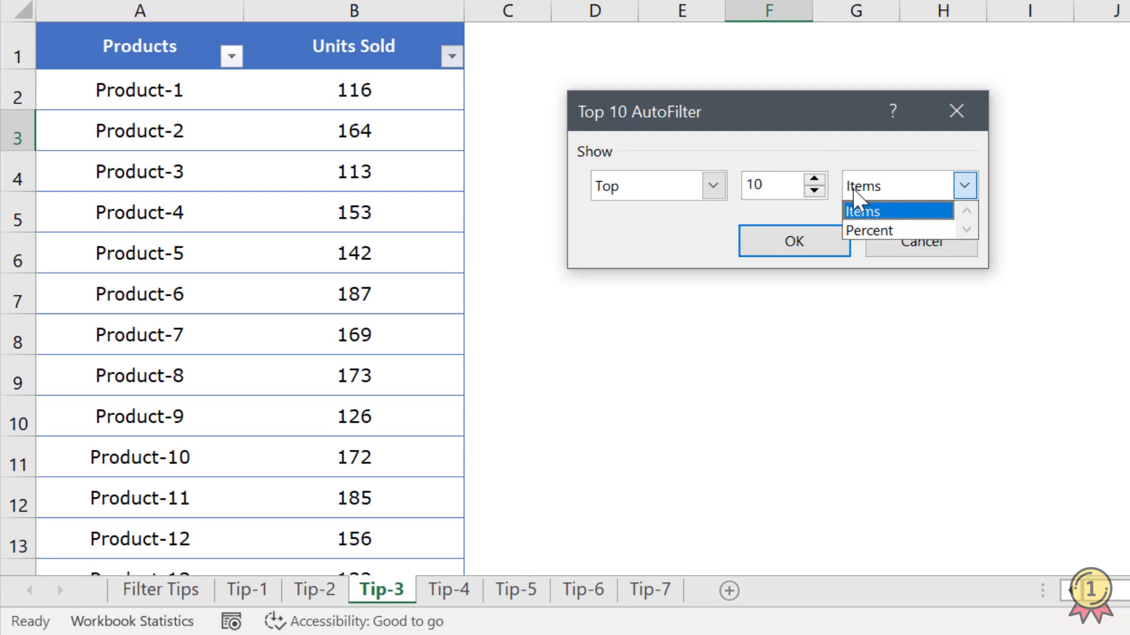
left_click(857, 157)
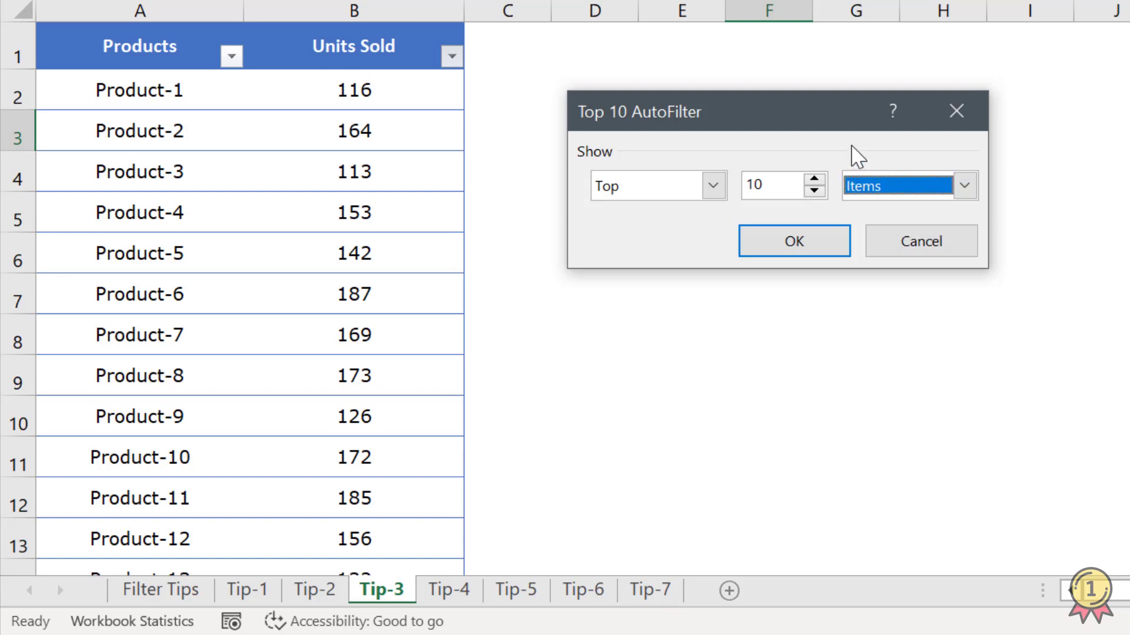
left_click(799, 247)
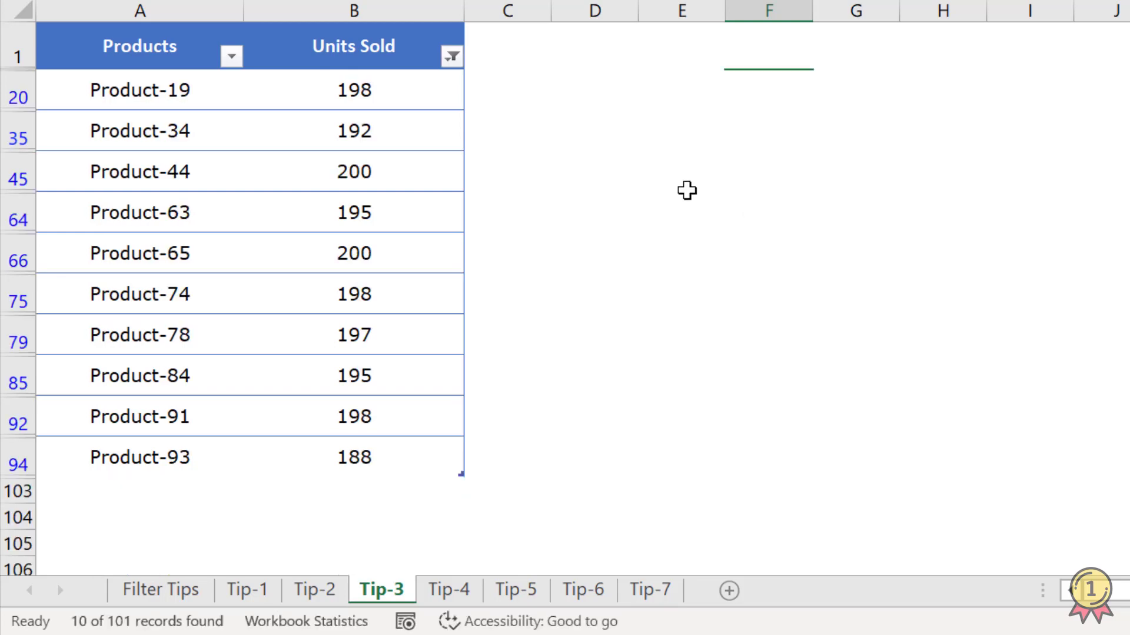
mouse_move(452, 98)
left_mouse_down()
mouse_move(402, 448)
mouse_move(444, 443)
left_mouse_up()
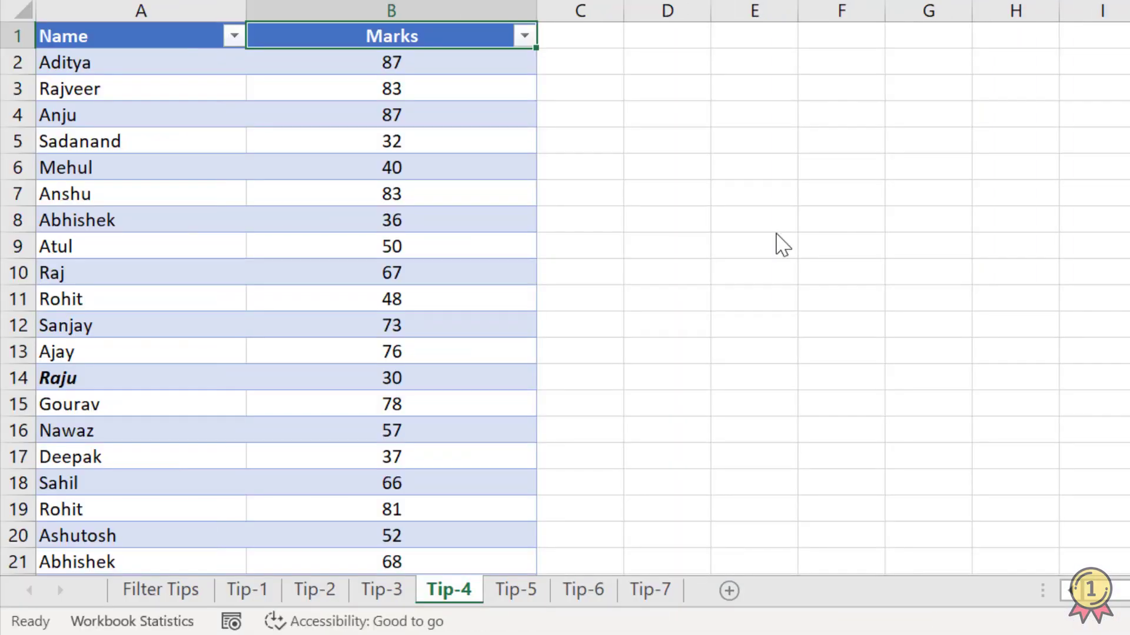
Filter Marks with the Above Average number filter, leaving 92 of 177 records
key("alt+Down")
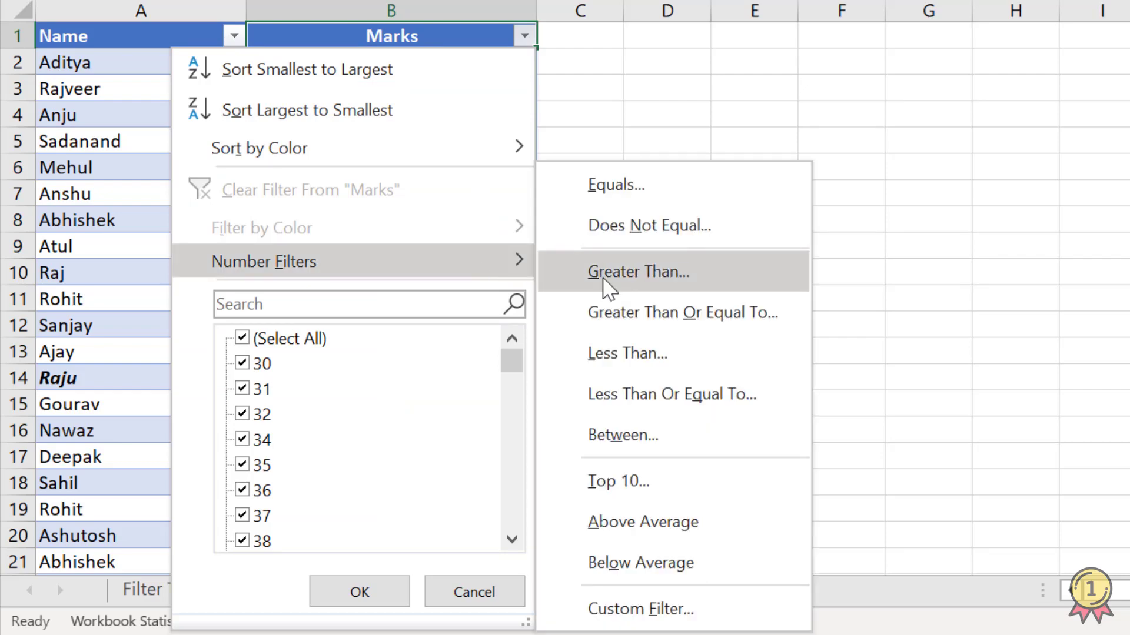
left_click(736, 534)
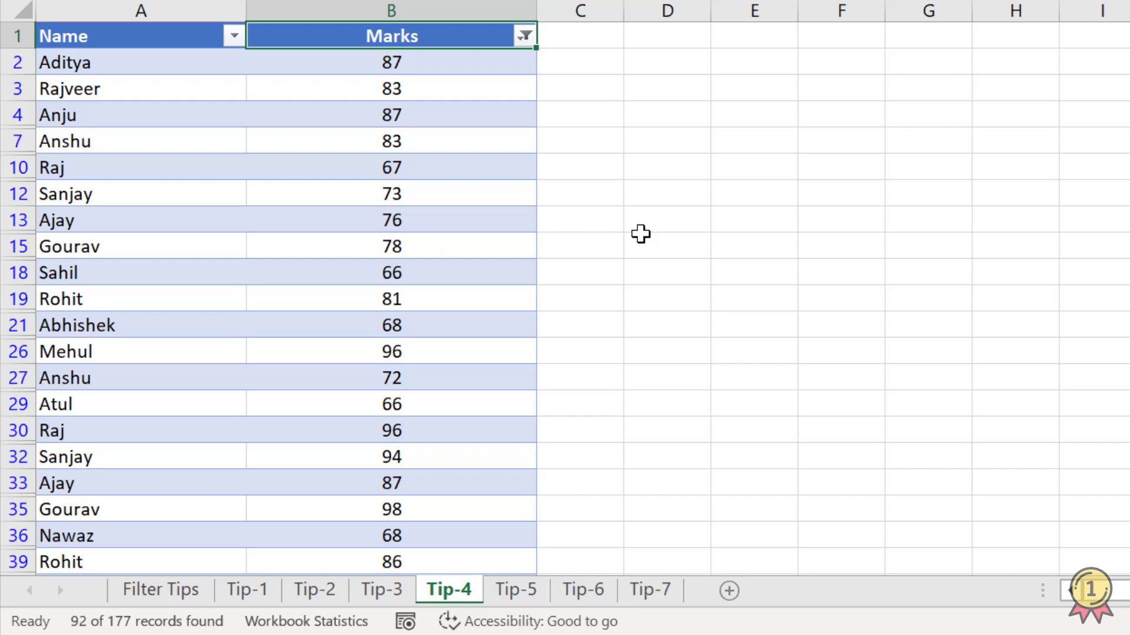
left_click(525, 36)
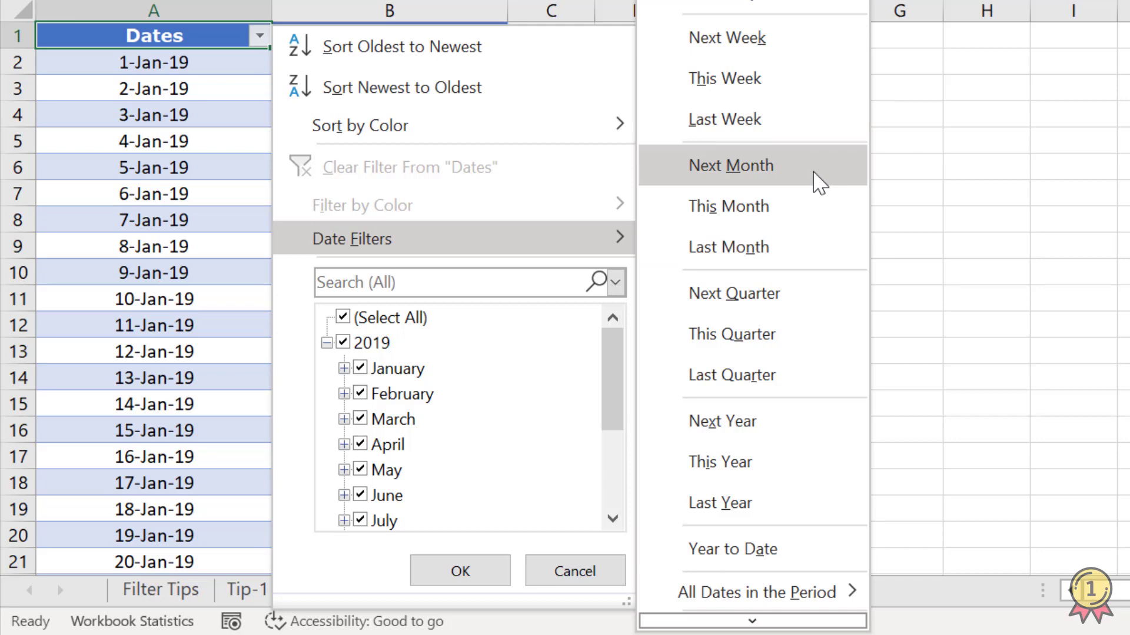
Filter Dates to Last Month, leaving the 31 October rows of 365
left_click(815, 190)
scroll(450, 225, "down", 2)
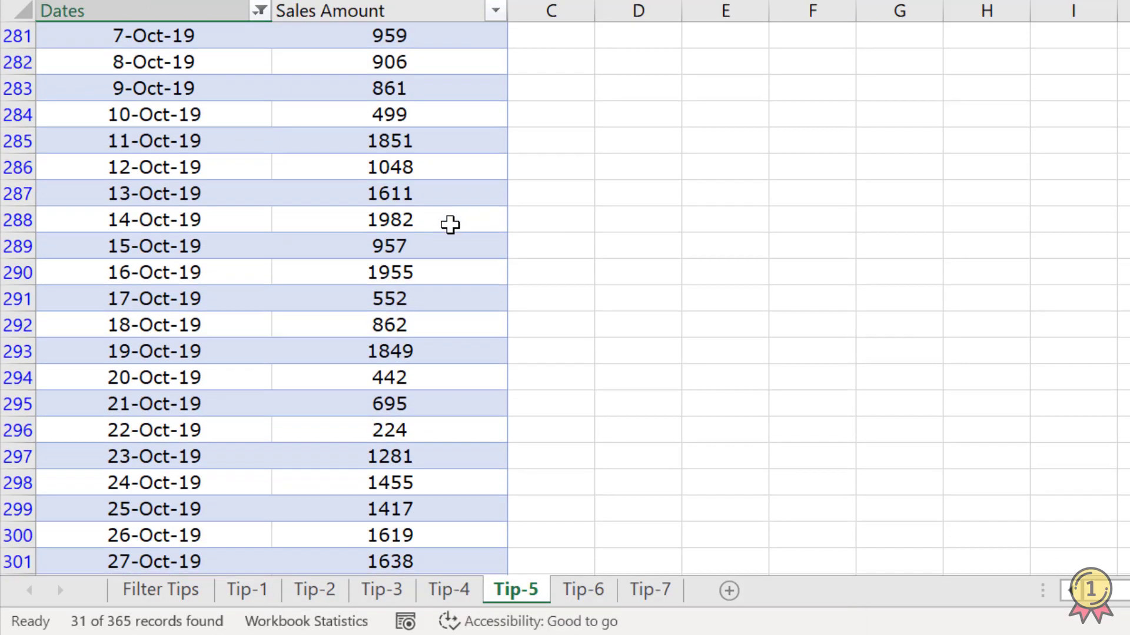
scroll(450, 224, "up", 2)
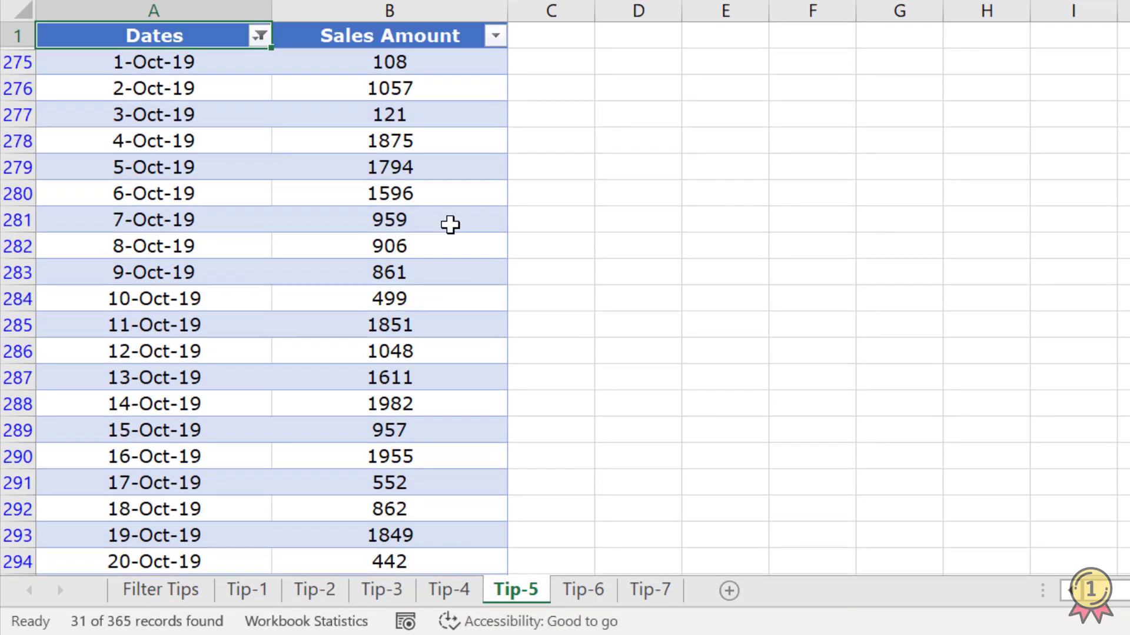
left_click(259, 36)
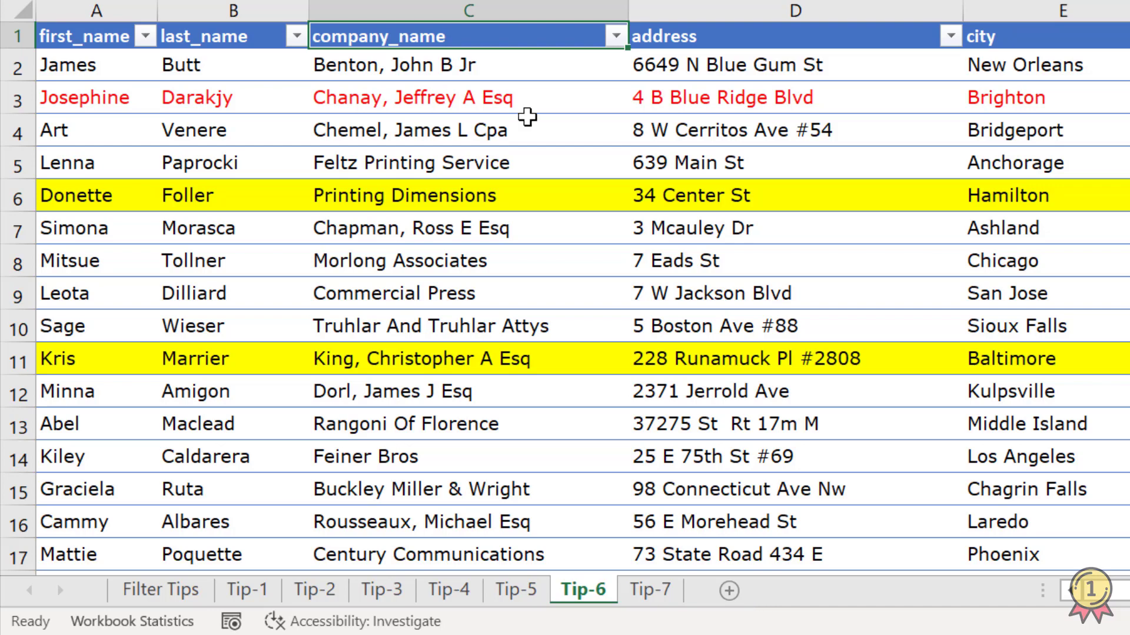
Filter company_name by red font, then by yellow fill, leaving 5 of 500 records
left_click(616, 37)
mouse_move(353, 227)
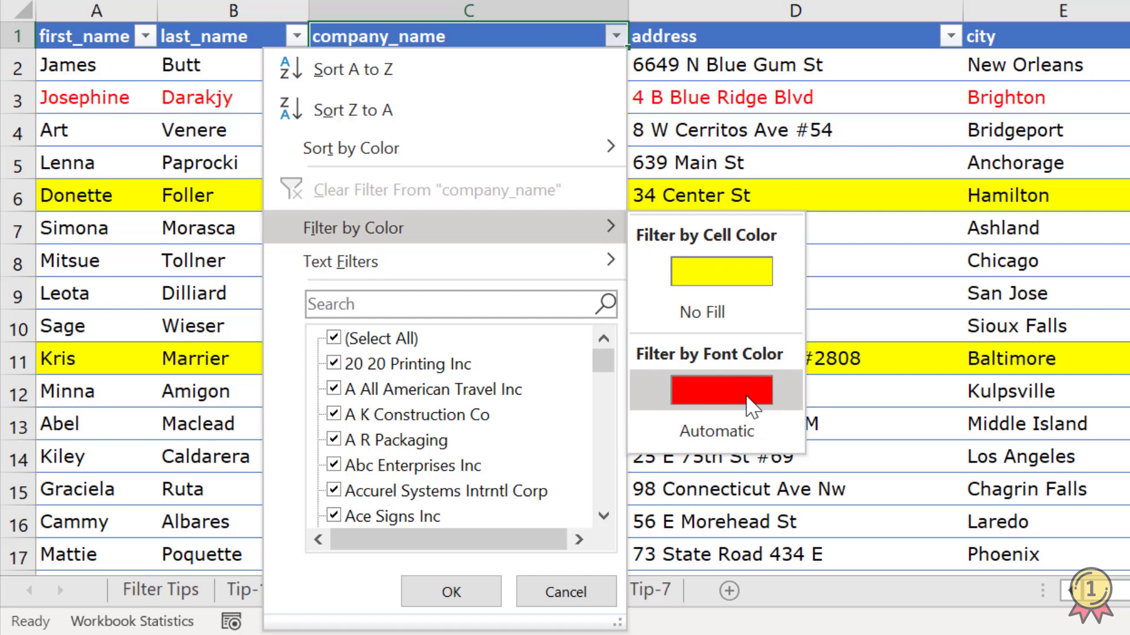
left_click(750, 400)
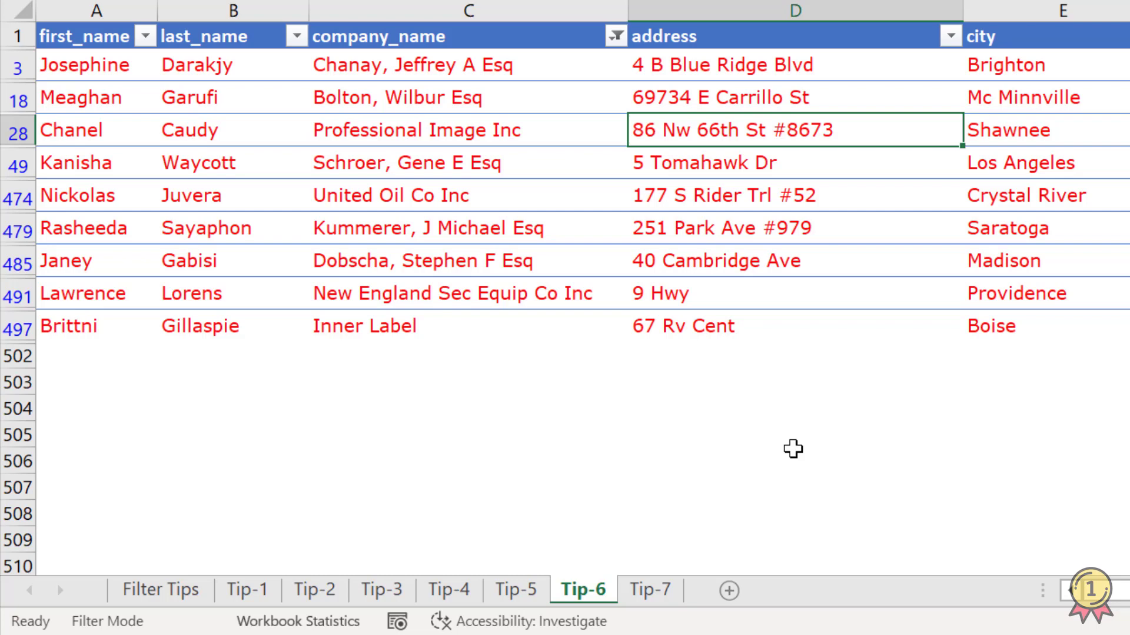
left_click(616, 36)
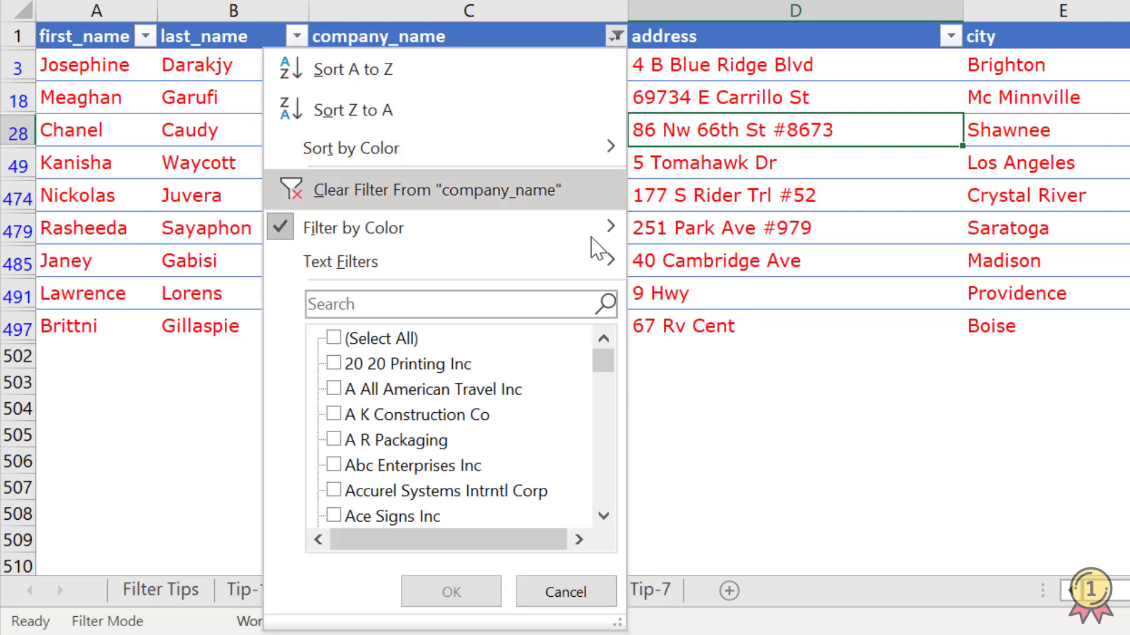
left_click(718, 275)
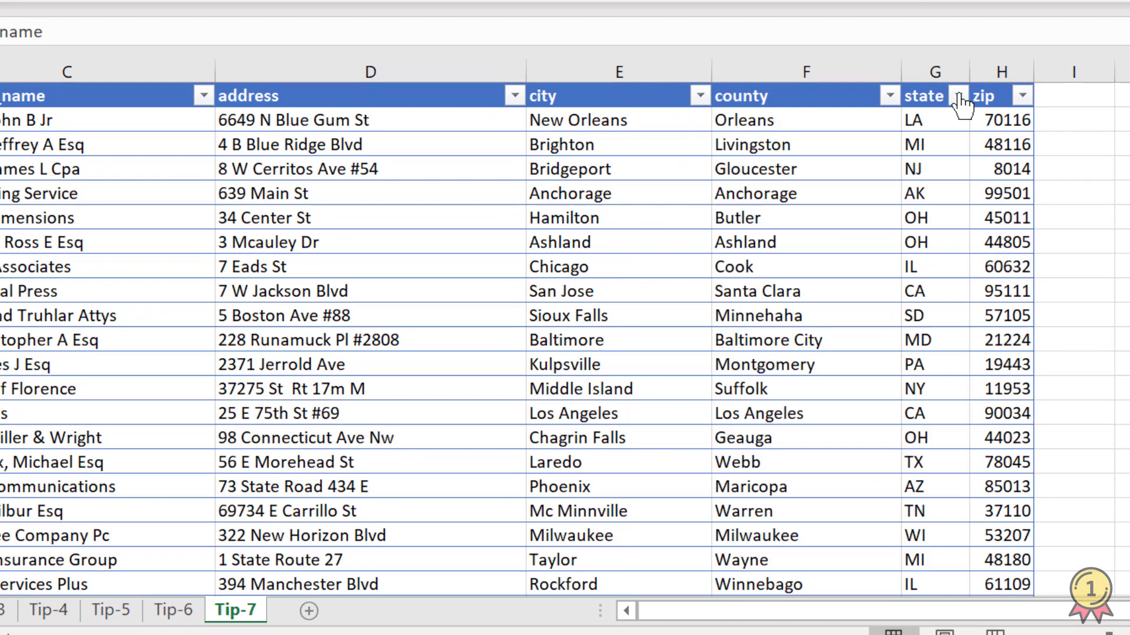
Search-filter the state column for NY, then change the search to LA
left_click(962, 98)
left_click(809, 344)
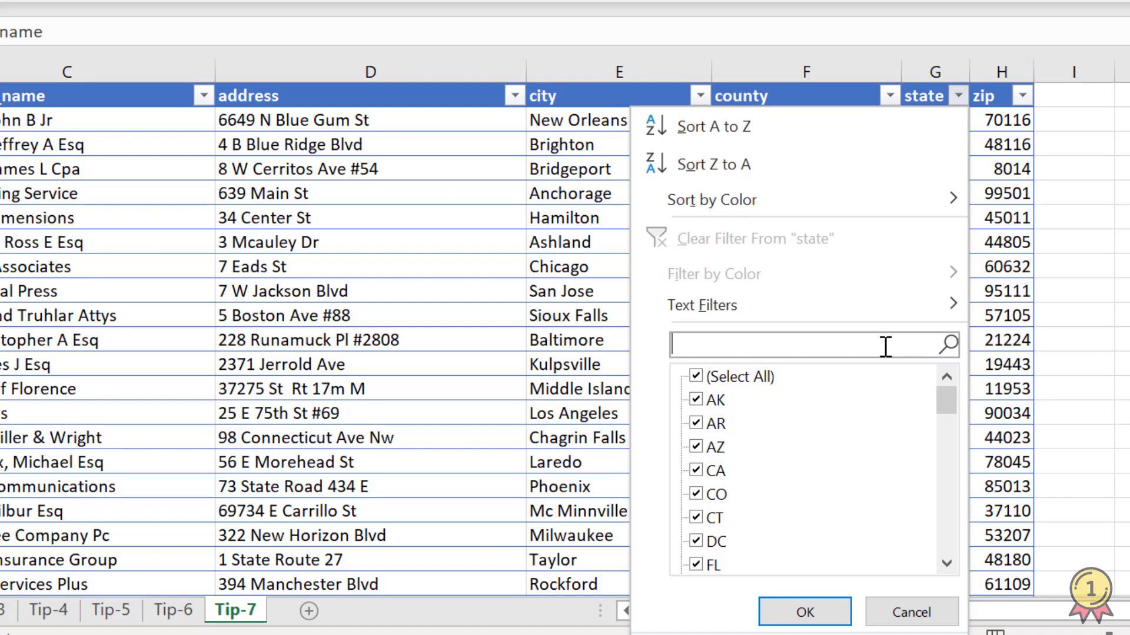
type("NY")
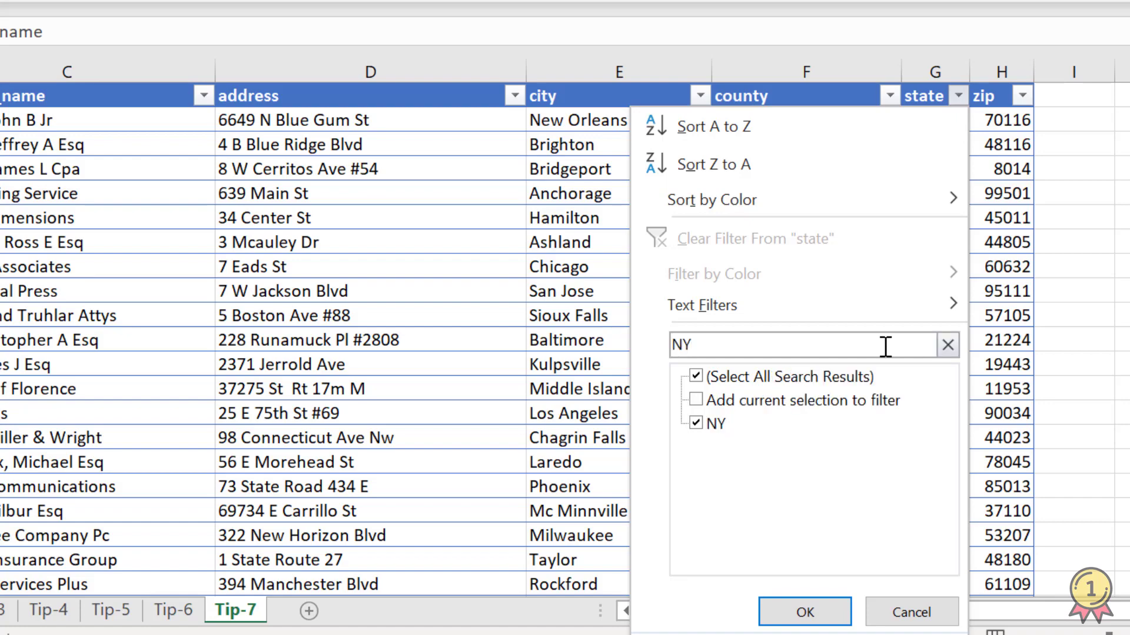
key("Return")
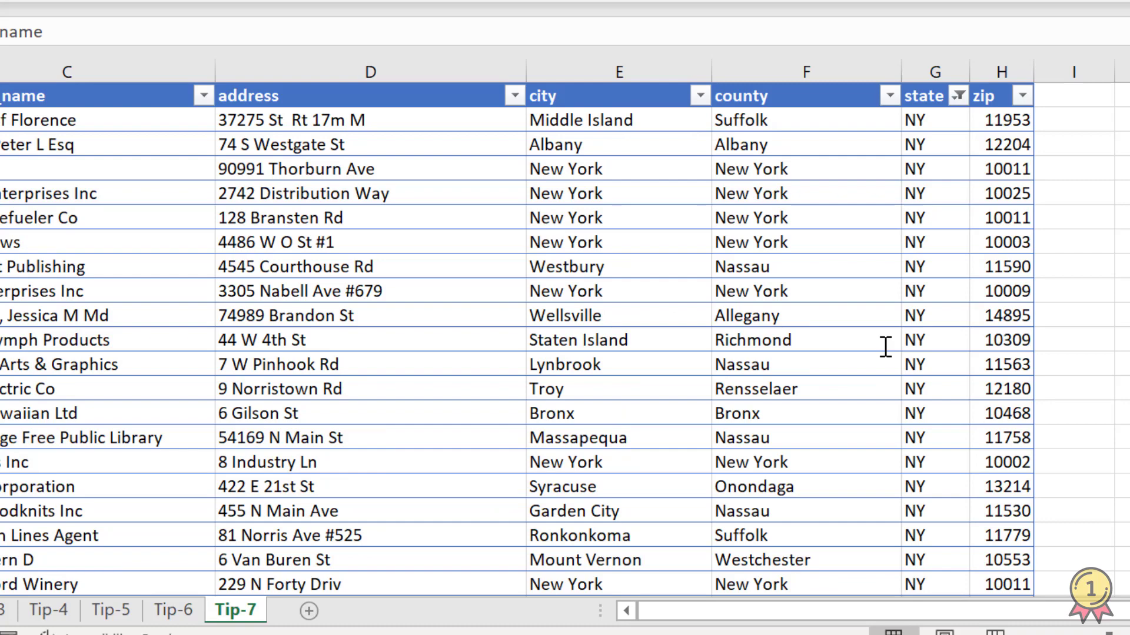
left_click(958, 96)
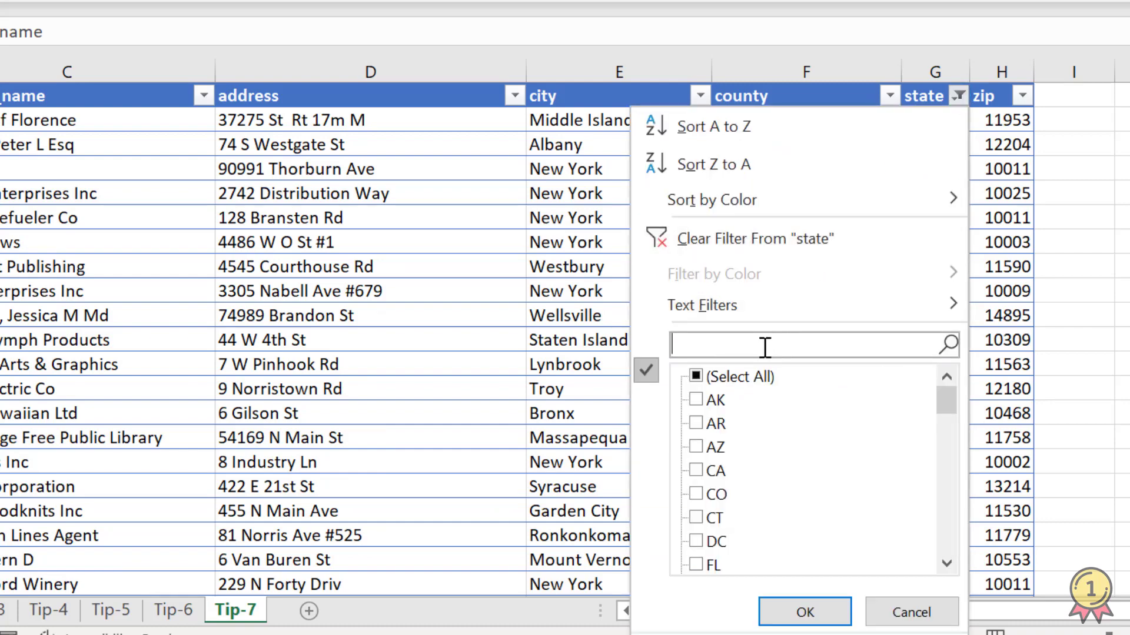
type("LA")
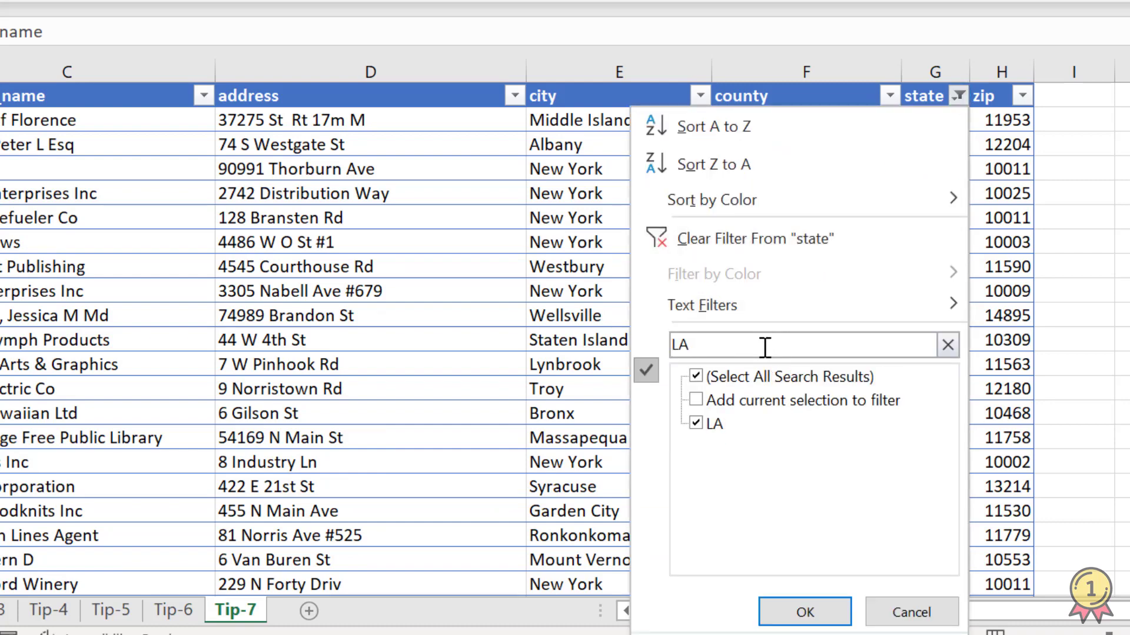
key("Return")
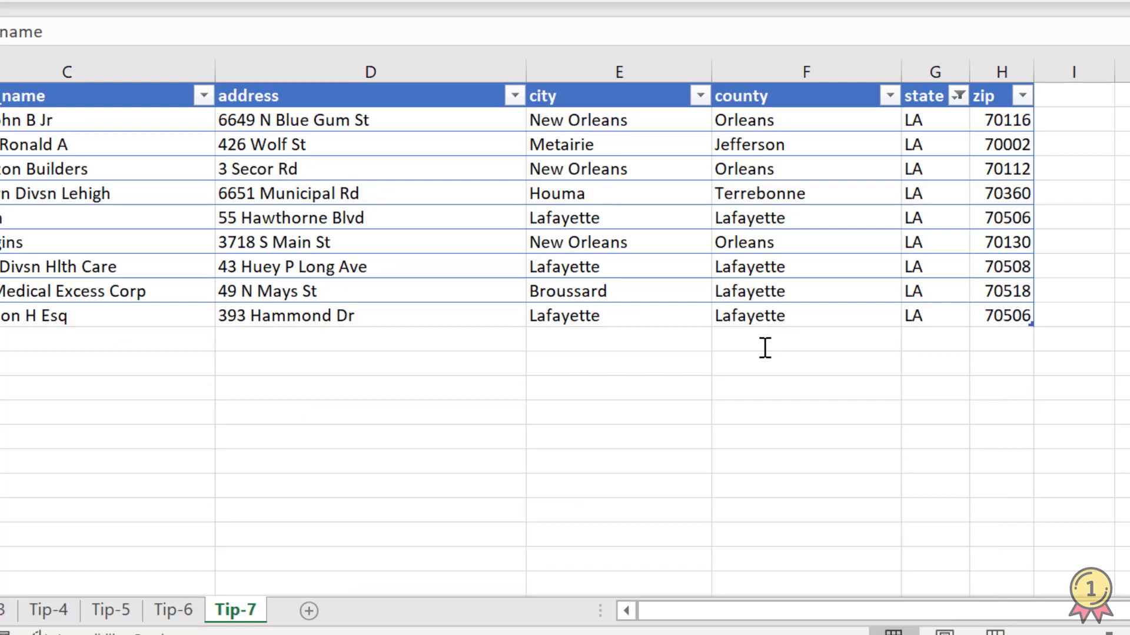